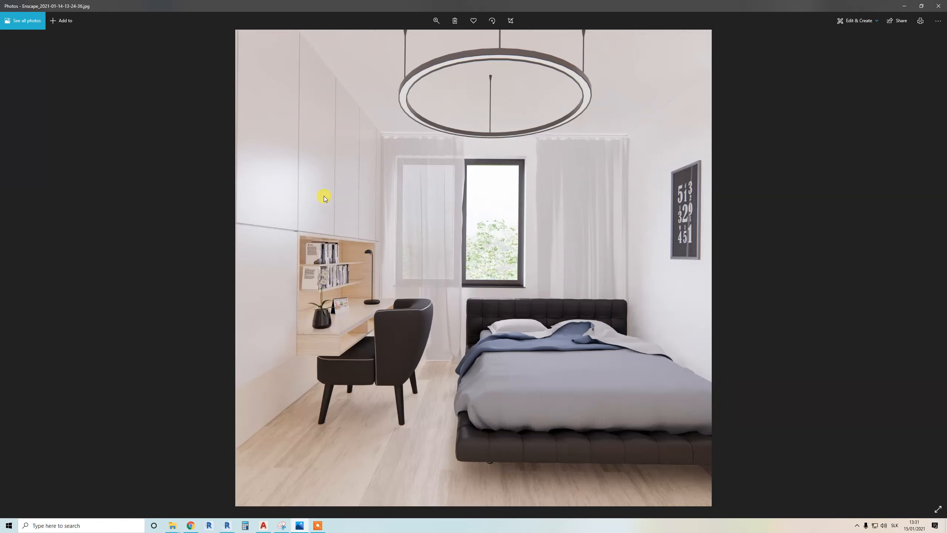
# View the rendered bedroom images in Photos and switch back to the cabinet family in Revit
pyautogui.press('Right')
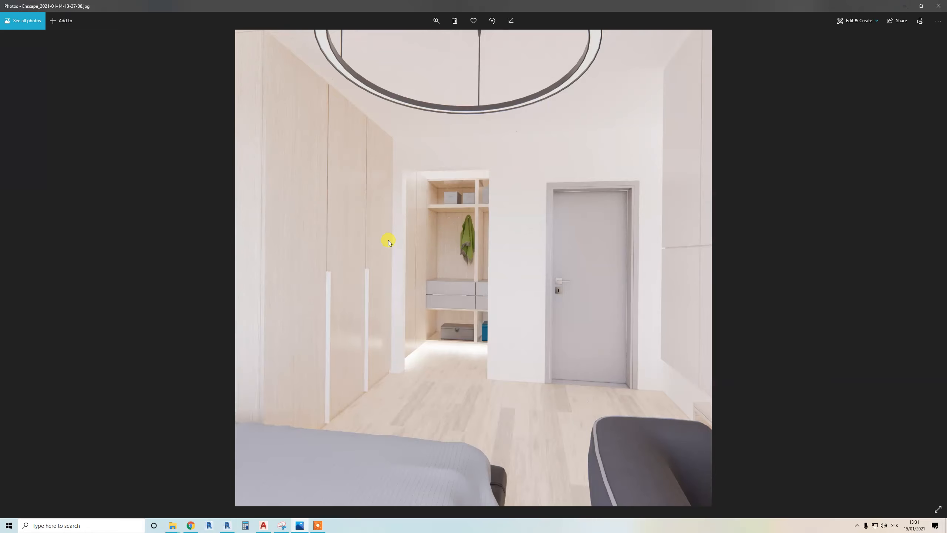
pyautogui.press('Right')
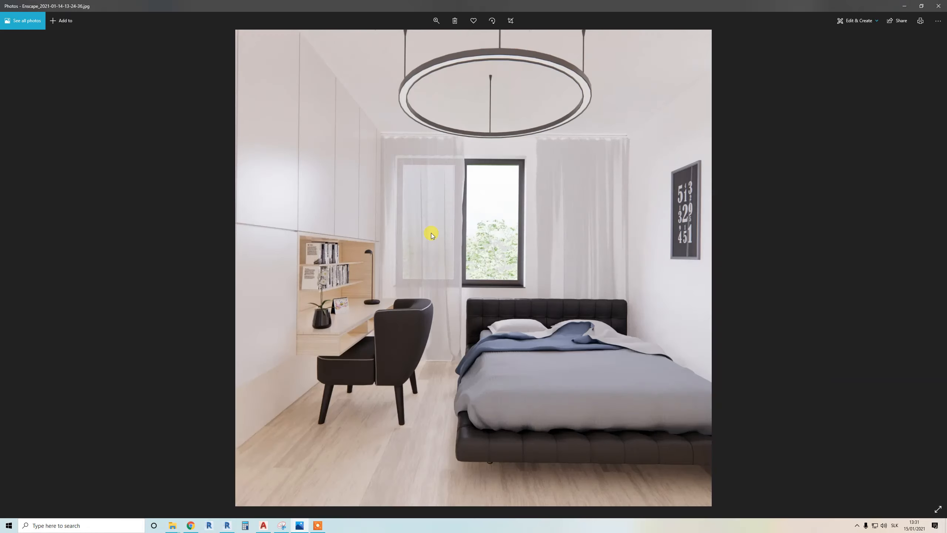
pyautogui.click(905, 5)
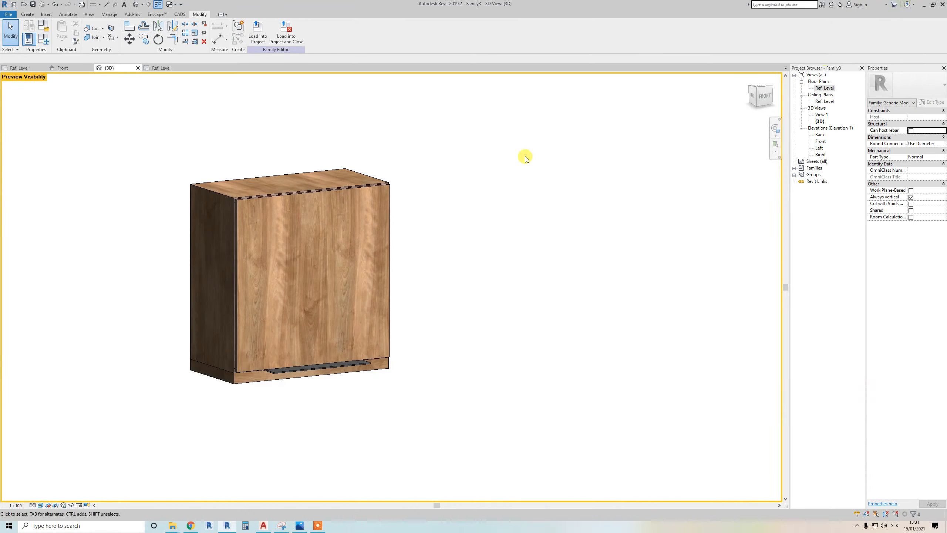
# Open the cabinet's family types and apply a Bottom value of 100
pyautogui.scroll(-1, 395, 233)
pyautogui.keyDown('shift'); pyautogui.moveTo(503, 278); pyautogui.dragTo(425, 297, button='middle'); pyautogui.keyUp('shift')
pyautogui.scroll(2, 335, 342)
pyautogui.keyDown('shift'); pyautogui.moveTo(334, 342); pyautogui.dragTo(361, 366, button='middle'); pyautogui.keyUp('shift')
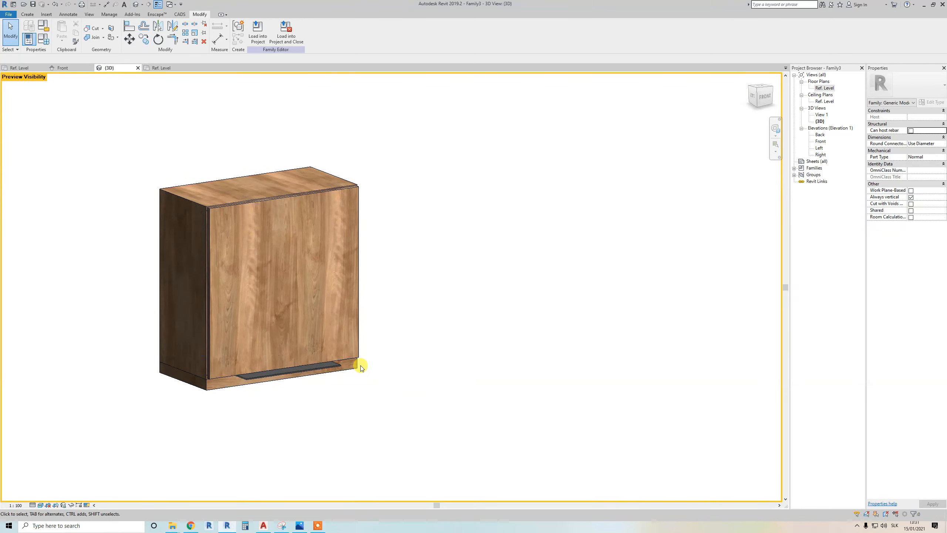
pyautogui.press('f')
pyautogui.press('t')
pyautogui.moveTo(545, 99); pyautogui.dragTo(469, 91)
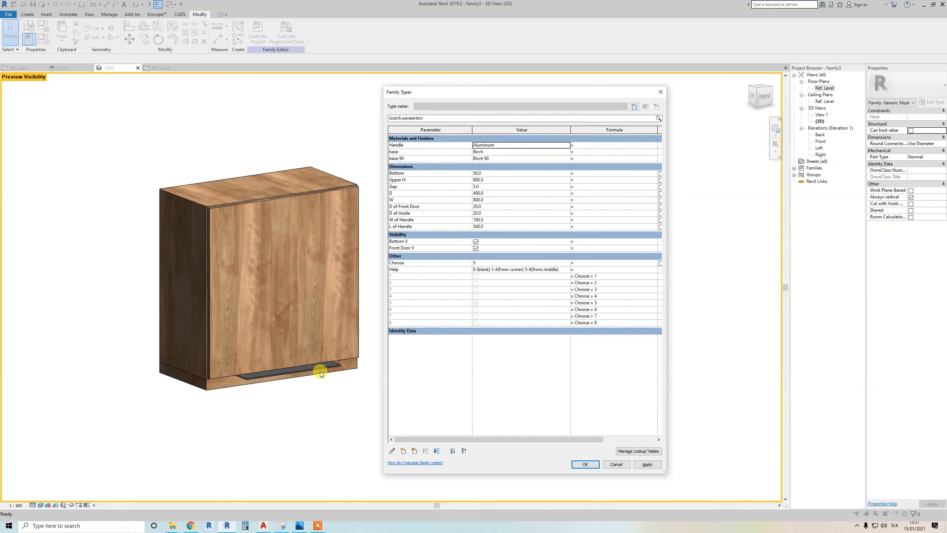
pyautogui.click(504, 173)
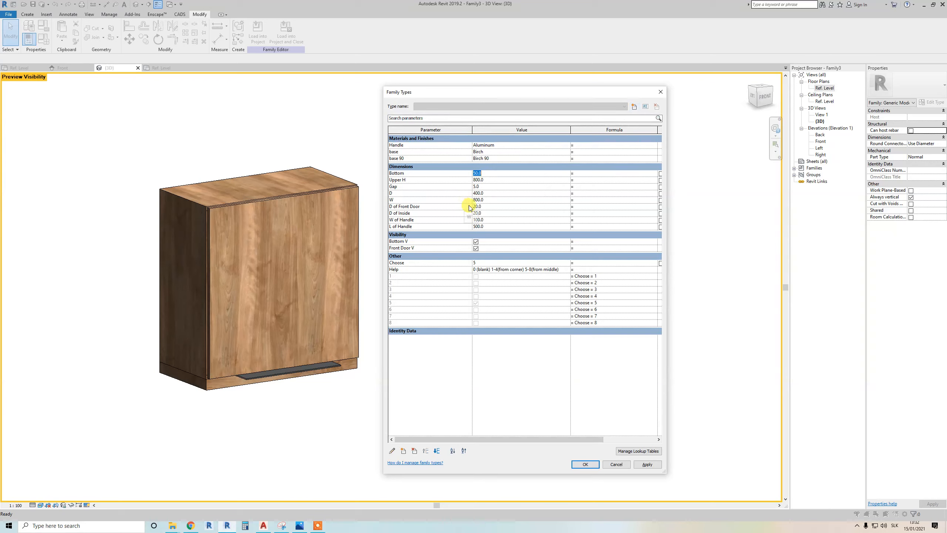
pyautogui.write('100')
pyautogui.click(646, 465)
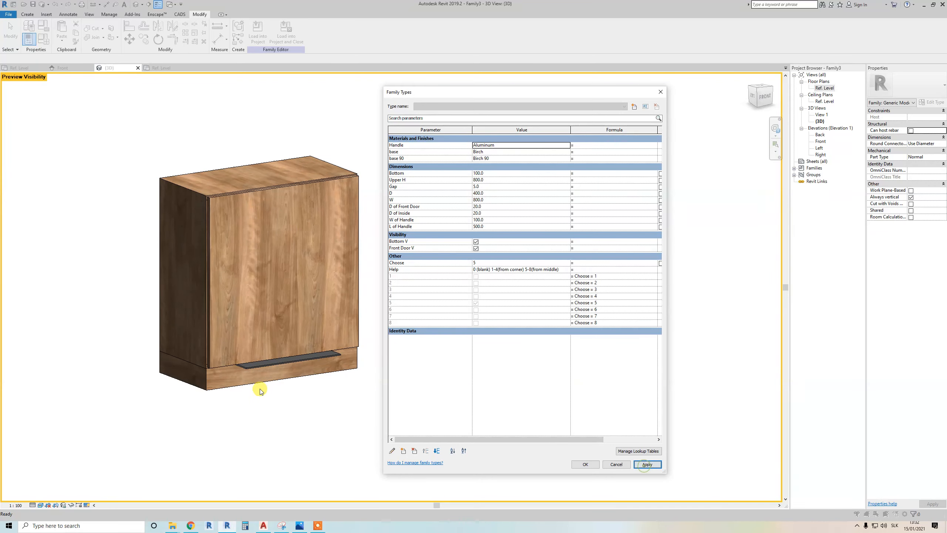
# Set the cabinet's Upper H to 1000 and the Gap to 10, applying each value
pyautogui.click(501, 179)
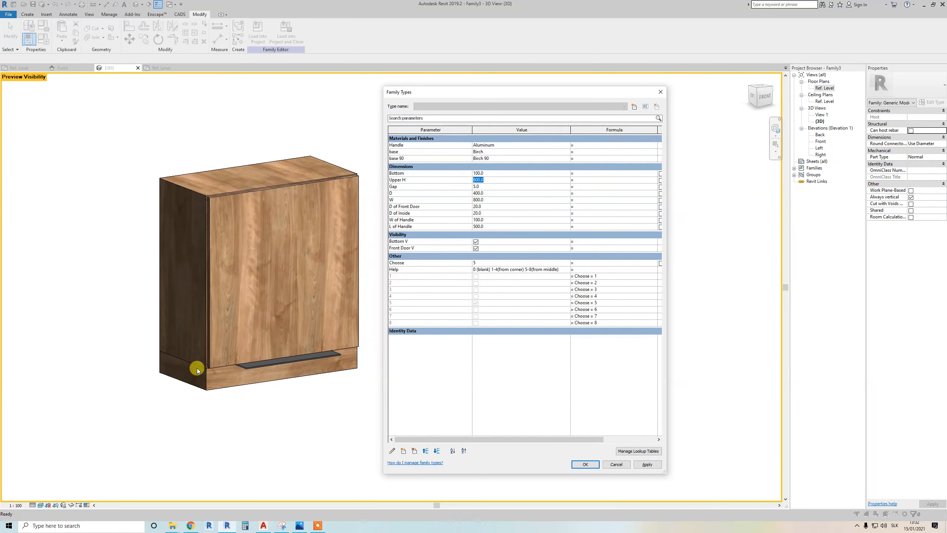
pyautogui.write('1000')
pyautogui.click(647, 464)
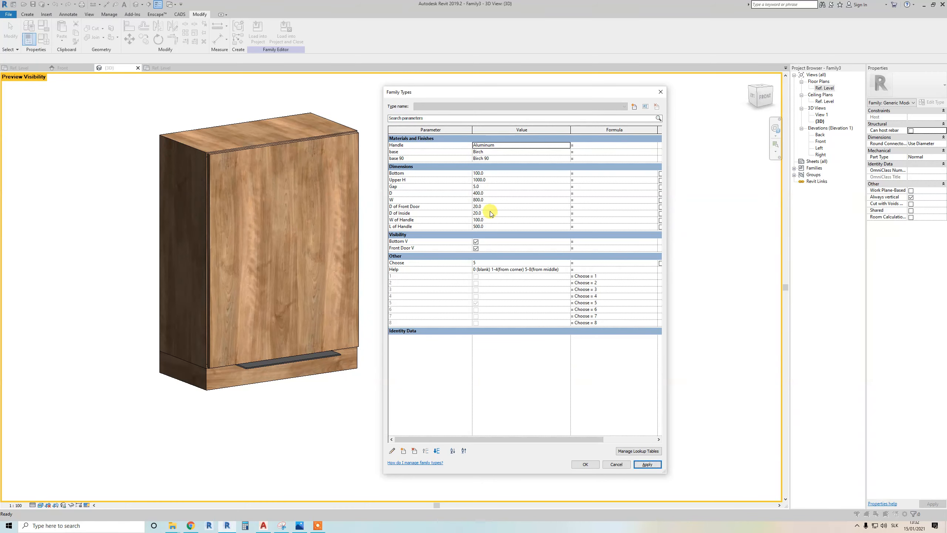
pyautogui.click(489, 185)
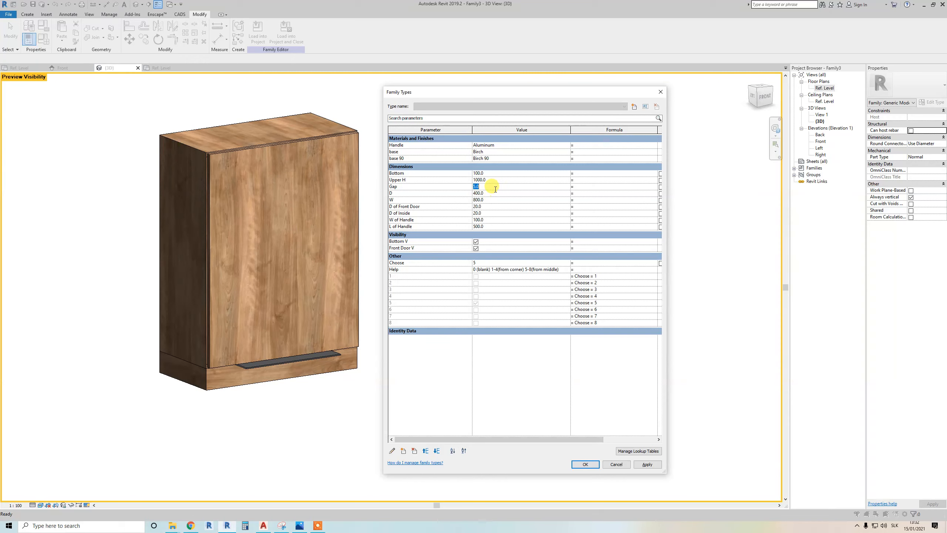
pyautogui.write('10')
pyautogui.click(651, 463)
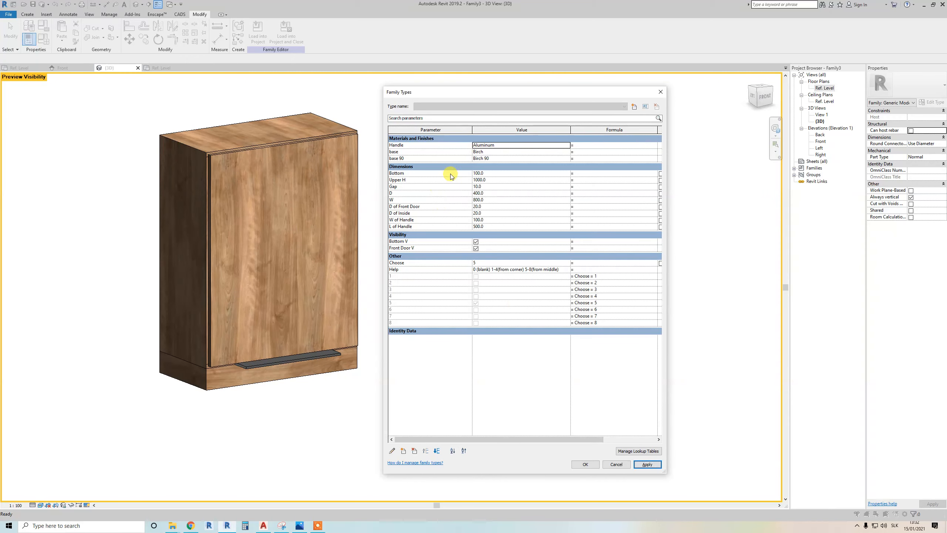
# Set the cabinet's depth D to 500 and its width W to 600, applying each value
pyautogui.click(497, 184)
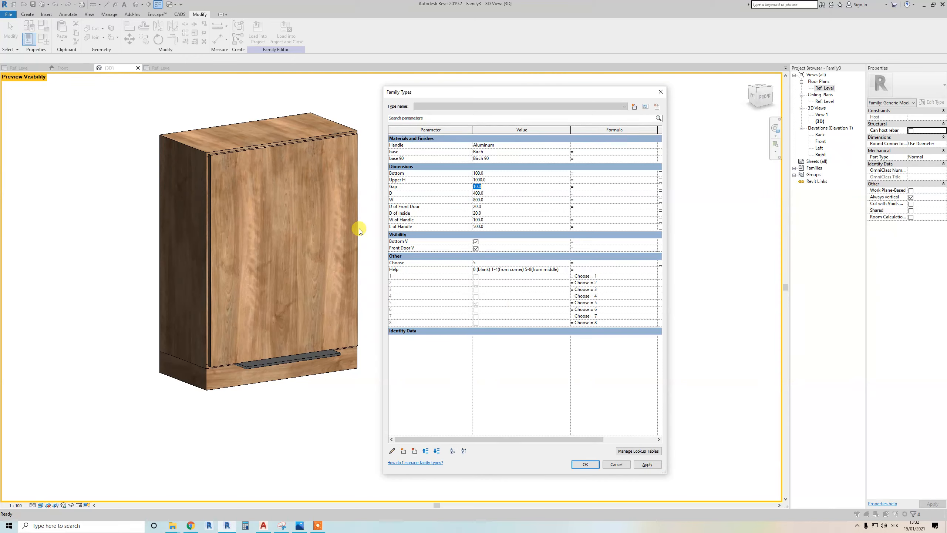
pyautogui.click(493, 193)
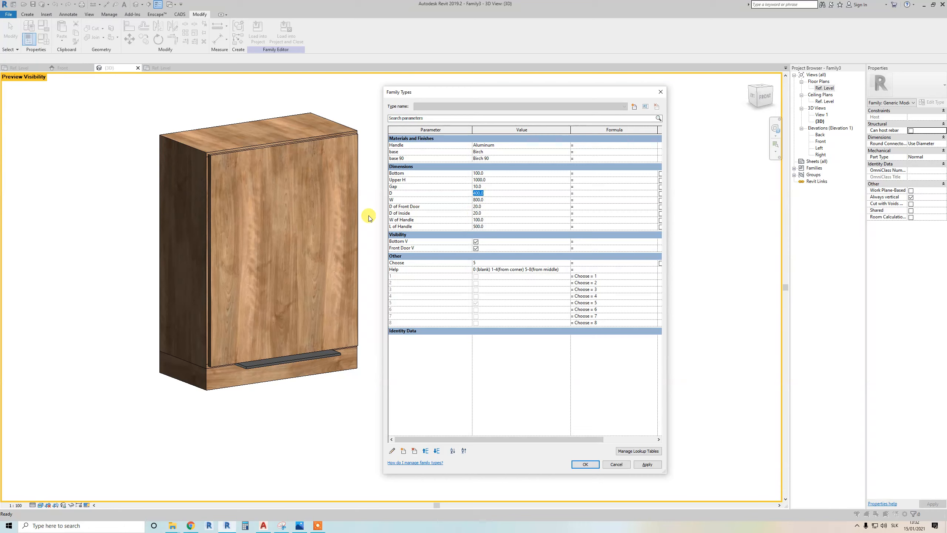
pyautogui.write('500')
pyautogui.click(643, 463)
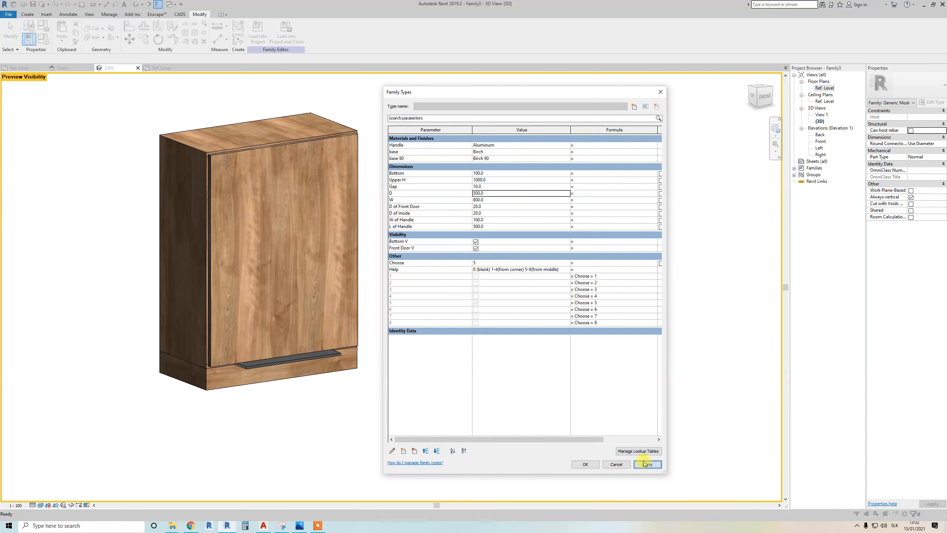
pyautogui.click(494, 200)
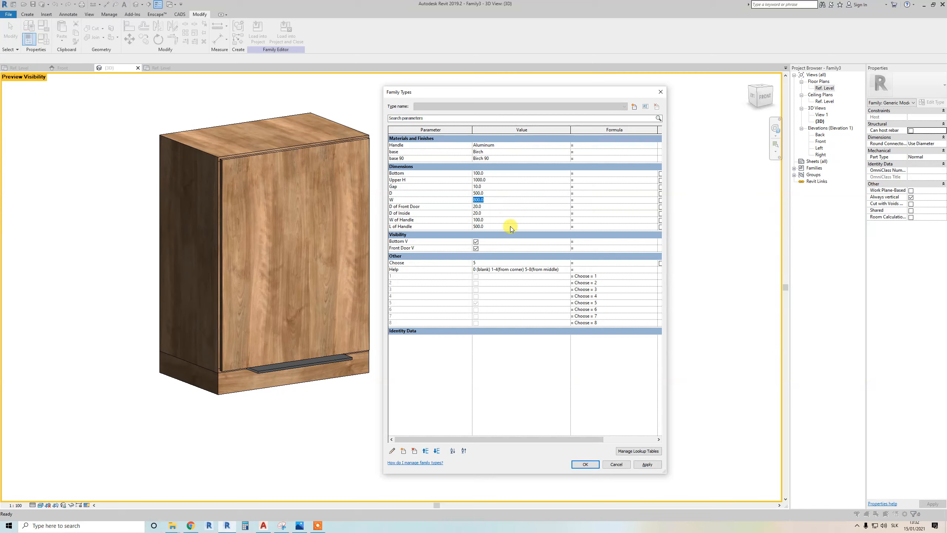
pyautogui.write('600')
pyautogui.click(647, 464)
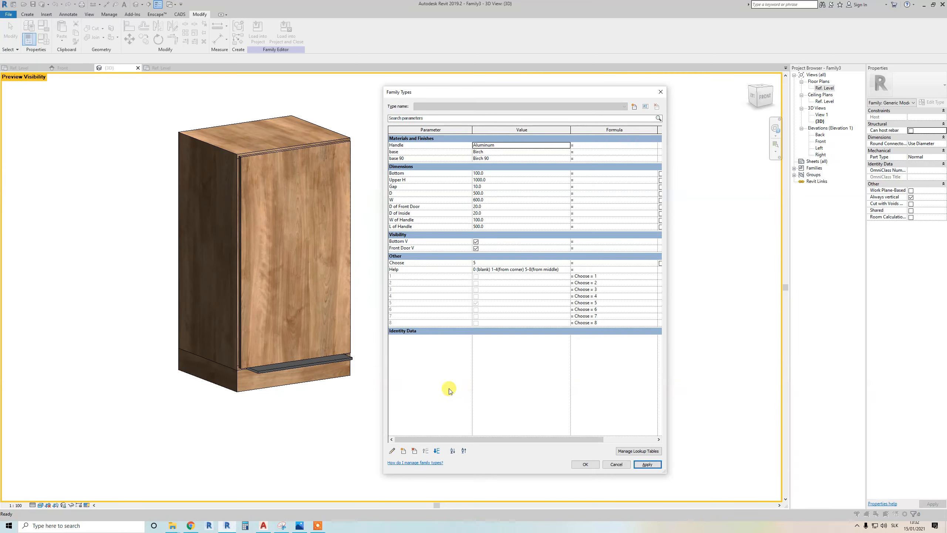
# Try a thickness of 50 for the front door with the D of Front Door parameter
pyautogui.click(492, 206)
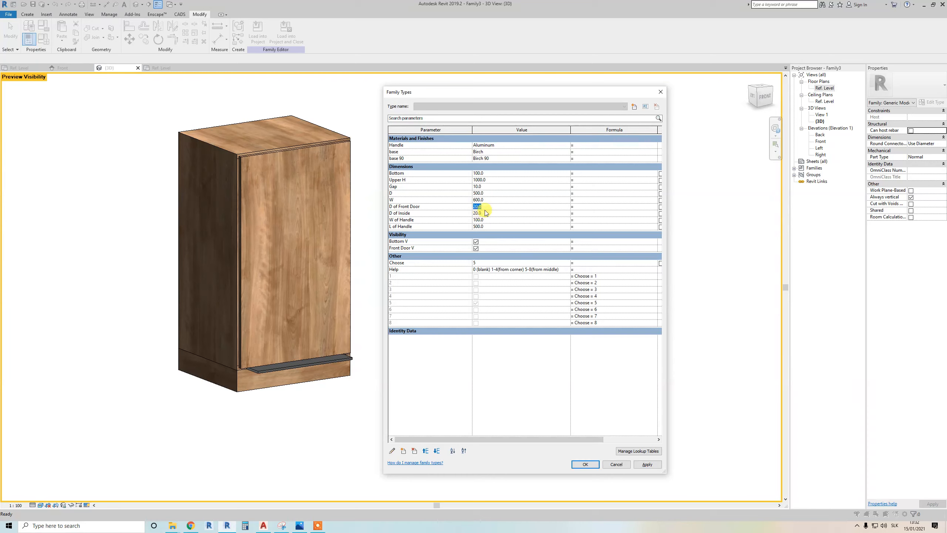
pyautogui.write('50')
pyautogui.click(647, 464)
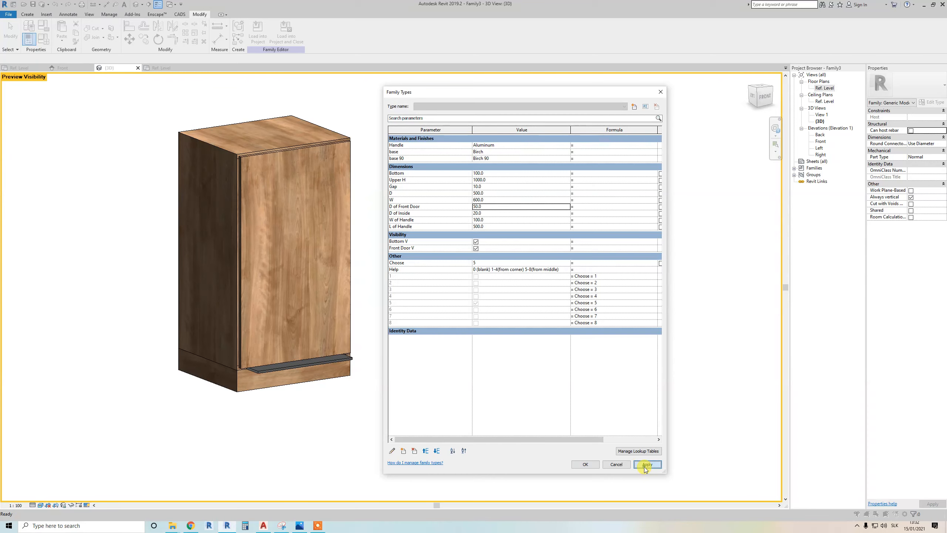
# Set D of Front Door to 15 and apply it to the cabinet
pyautogui.click(491, 206)
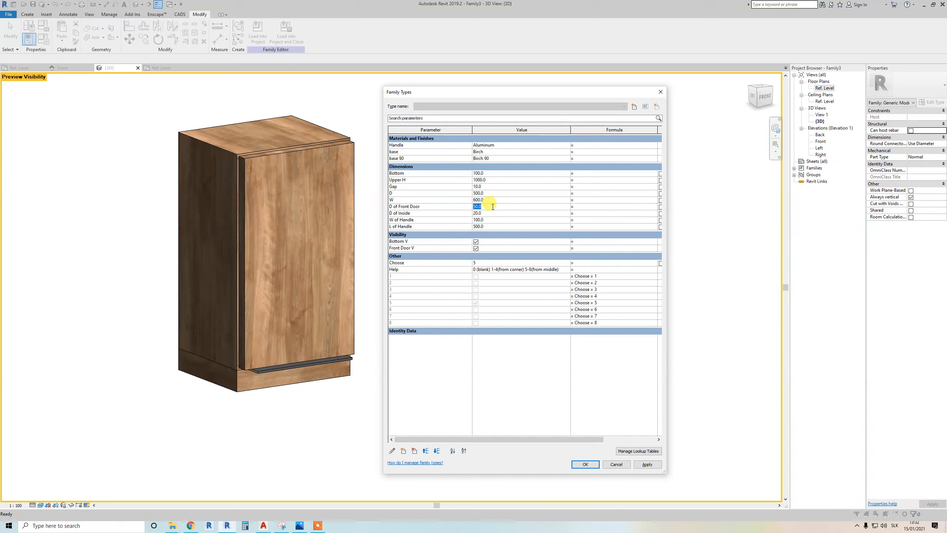
pyautogui.write('15')
pyautogui.click(647, 464)
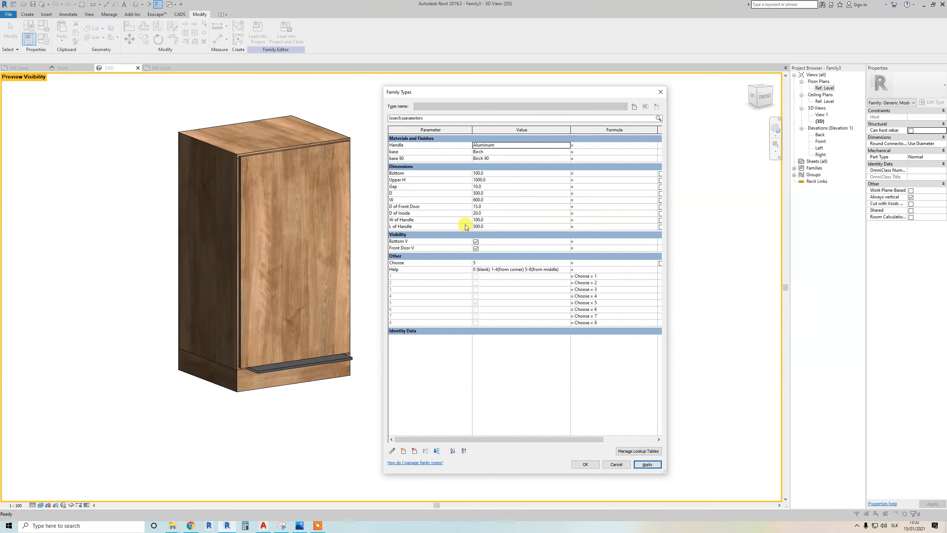
# Resize the handle by setting W of Handle to 75 and L of Handle to 300
pyautogui.click(484, 213)
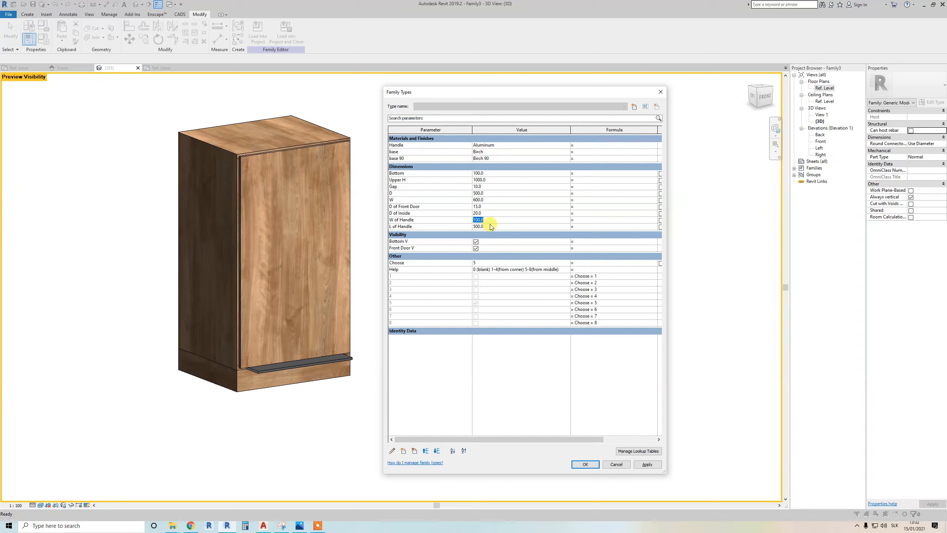
pyautogui.write('5')
pyautogui.click(647, 464)
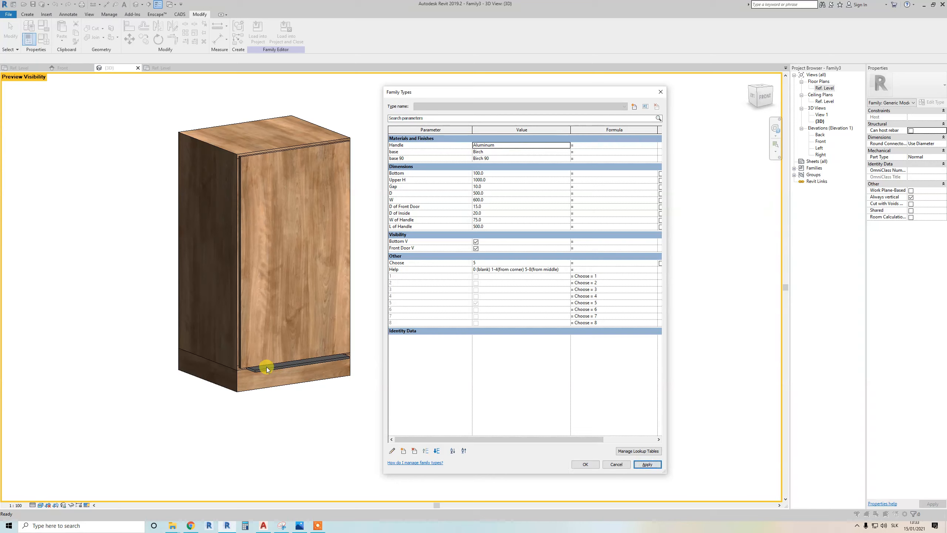
pyautogui.click(484, 226)
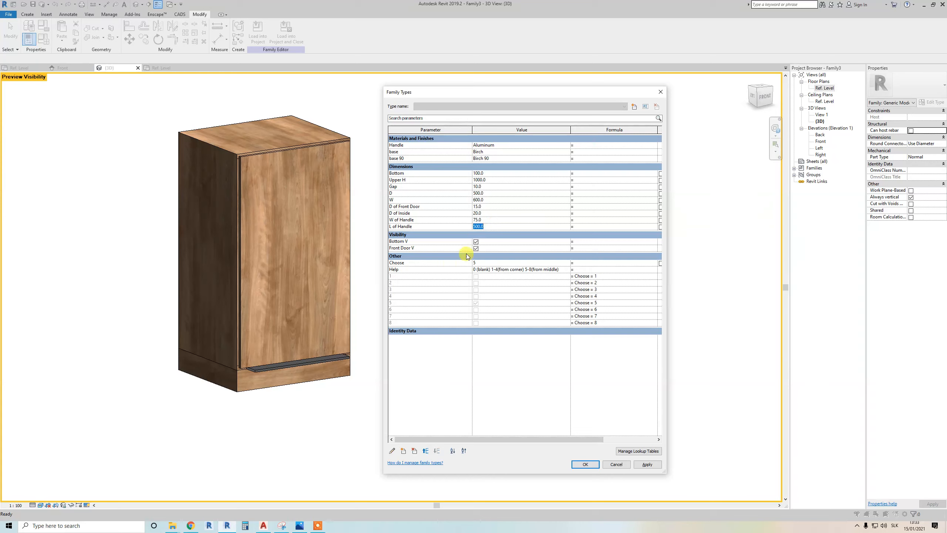
pyautogui.click(647, 463)
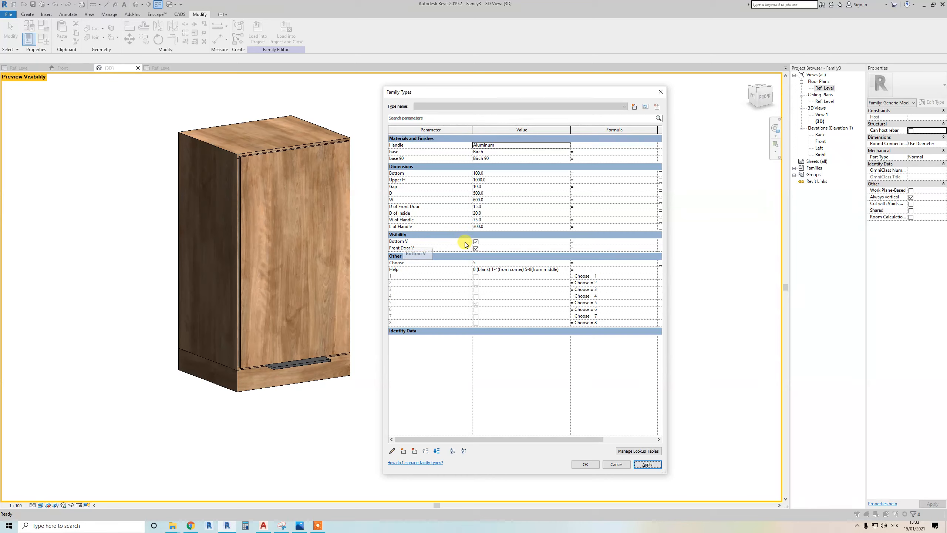
# Hide the cabinet's base and front door by turning off Bottom V and Front Door V
pyautogui.click(475, 241)
pyautogui.click(643, 465)
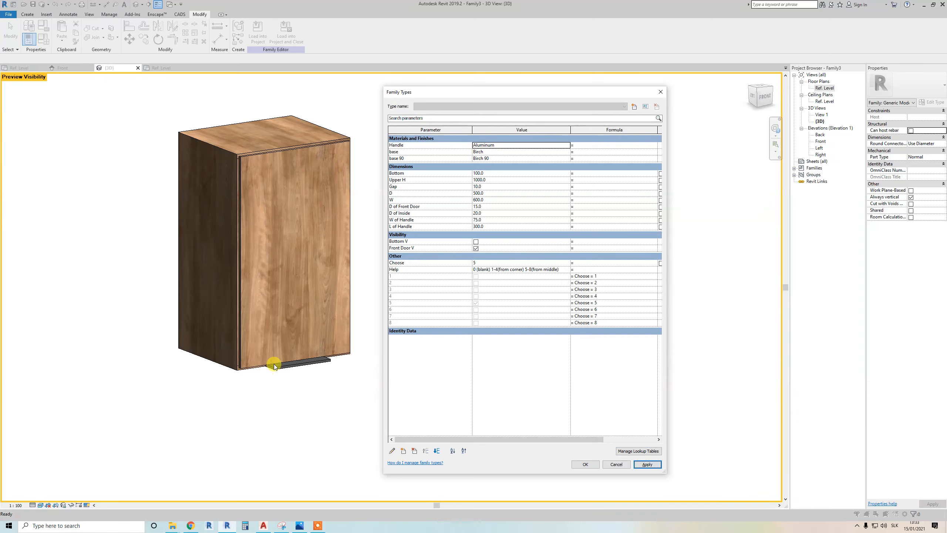
pyautogui.click(476, 248)
pyautogui.click(640, 463)
pyautogui.click(643, 465)
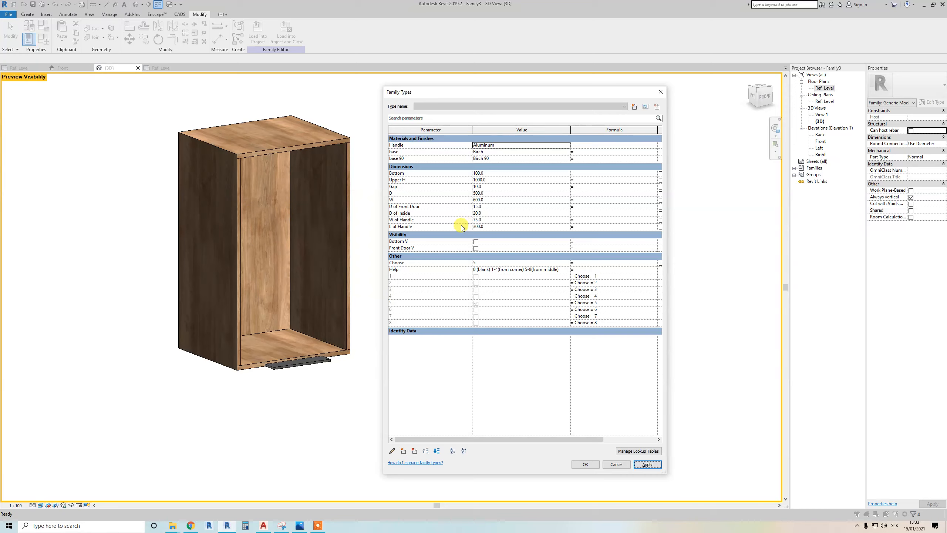
# Set D of Inside to 50 and apply it to the cabinet's carcass
pyautogui.click(484, 213)
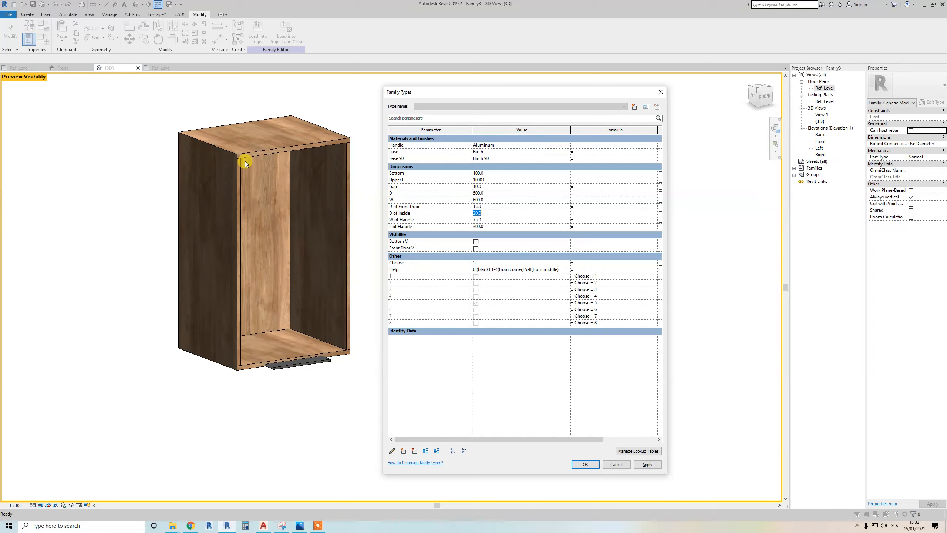
pyautogui.write('50')
pyautogui.click(647, 464)
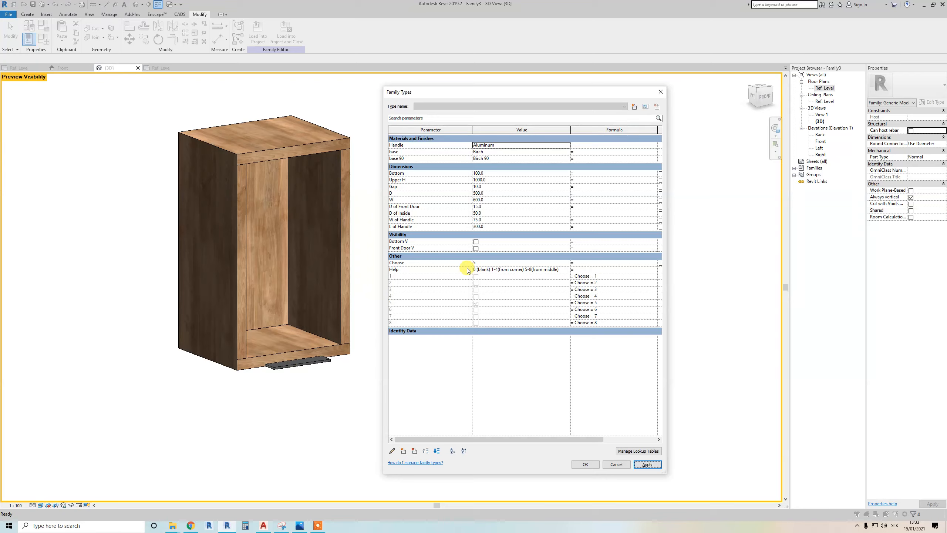
# Test the handle options by applying Choose values 0 (blank) and 1
pyautogui.click(479, 263)
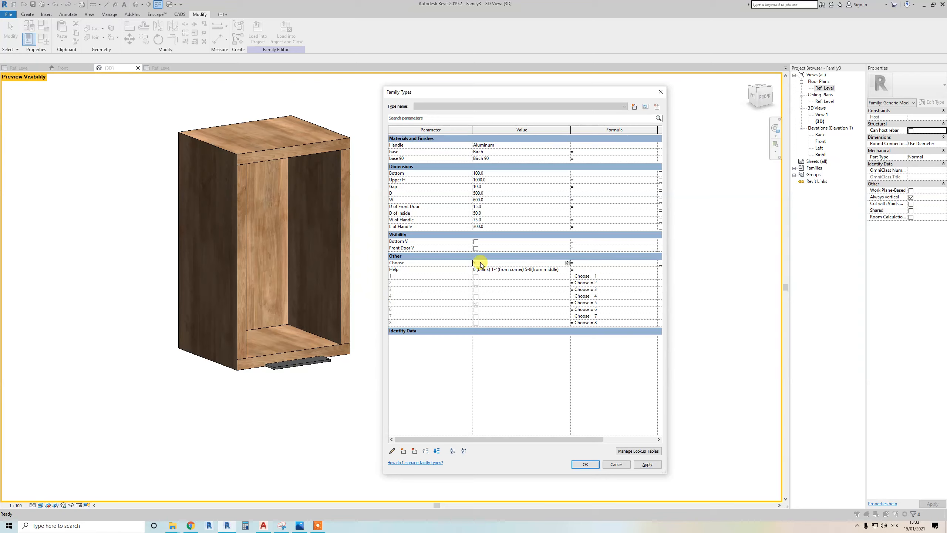
pyautogui.write('0')
pyautogui.click(648, 465)
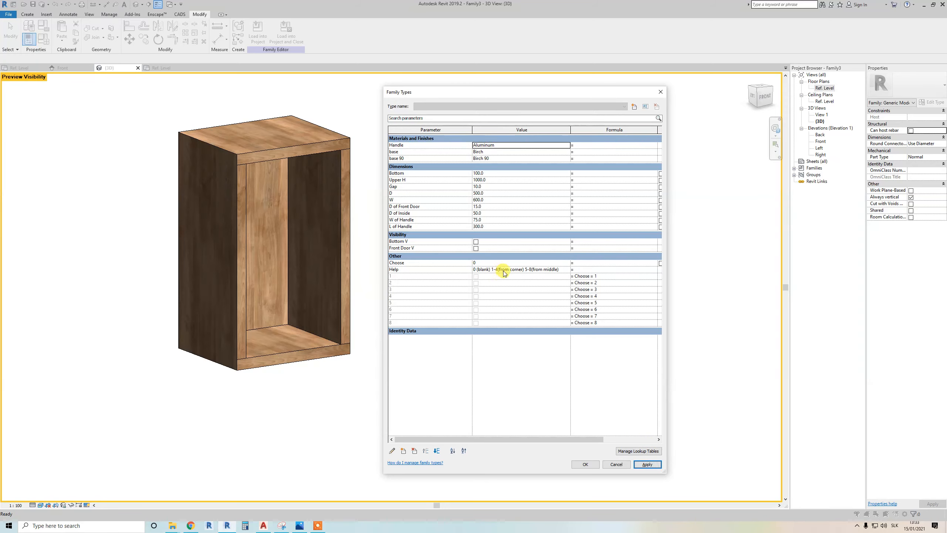
pyautogui.click(515, 262)
pyautogui.write('1')
pyautogui.click(647, 464)
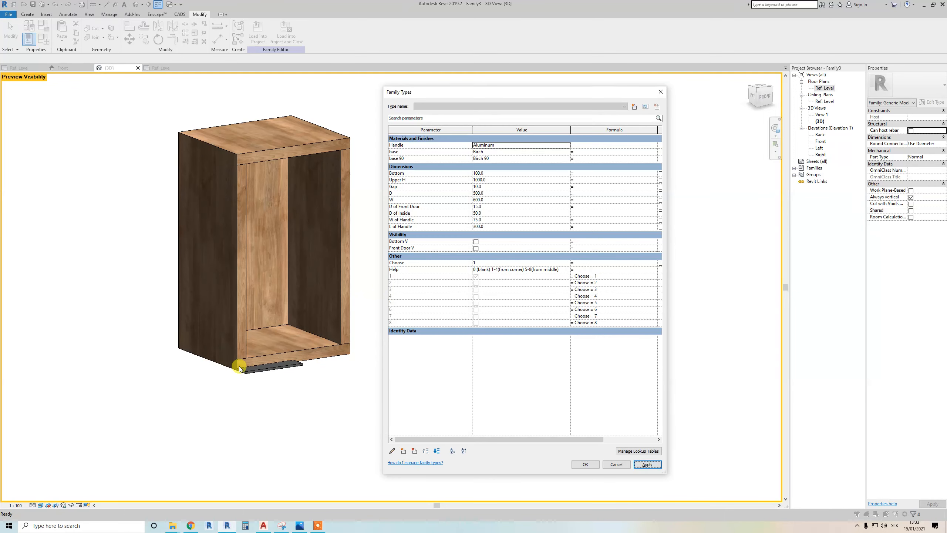
# Test the corner handle positions by applying Choose values 2 and 3
pyautogui.click(479, 263)
pyautogui.write('12')
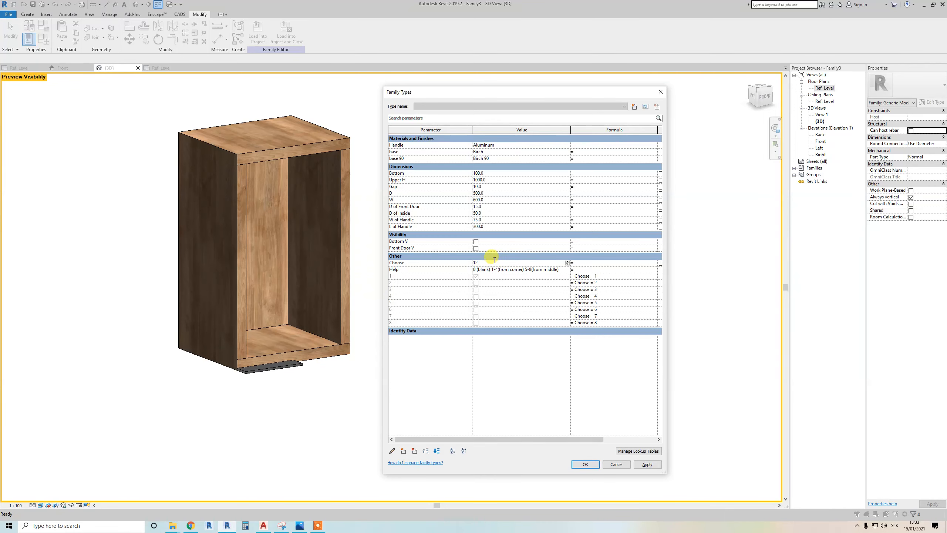
pyautogui.click(647, 464)
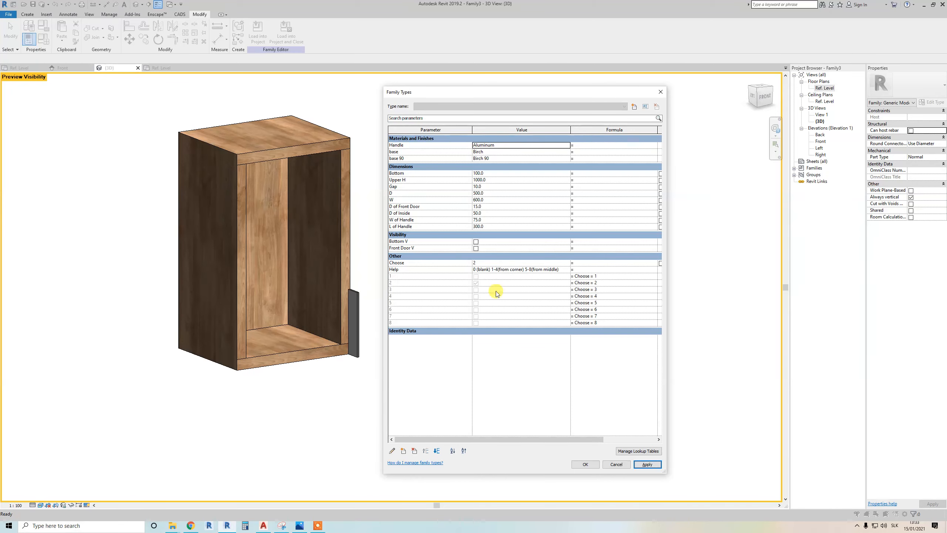
pyautogui.click(480, 264)
pyautogui.click(642, 464)
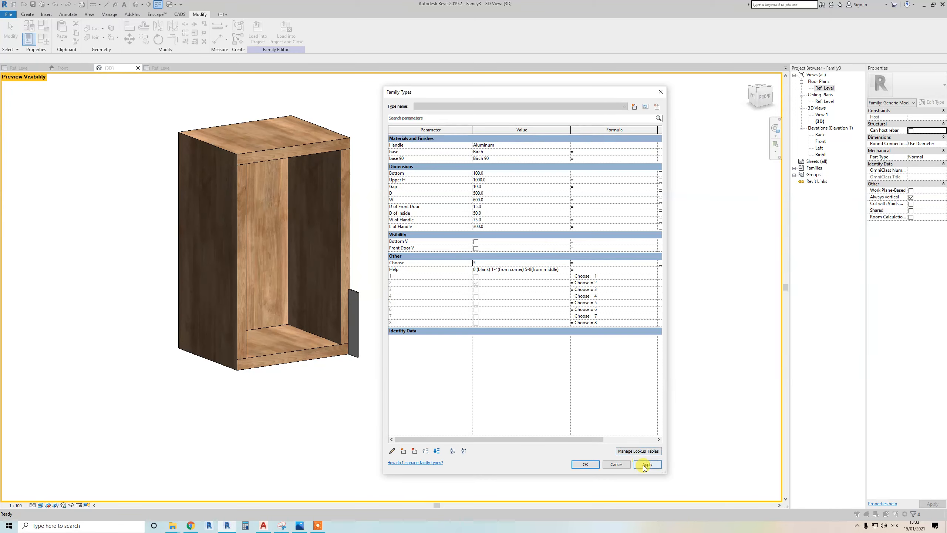
# Test the last corner and first middle handle positions by applying Choose values 4 and 5
pyautogui.click(482, 263)
pyautogui.write('4')
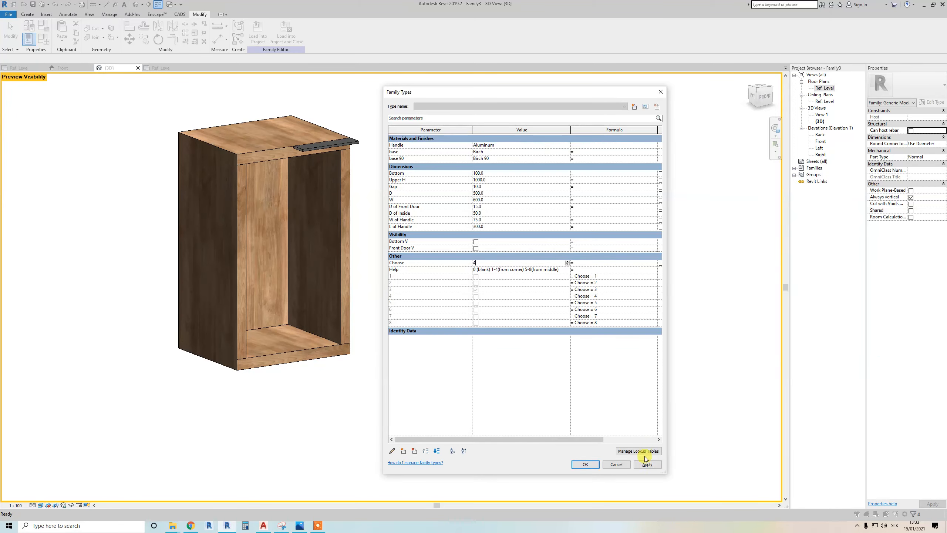
pyautogui.click(647, 464)
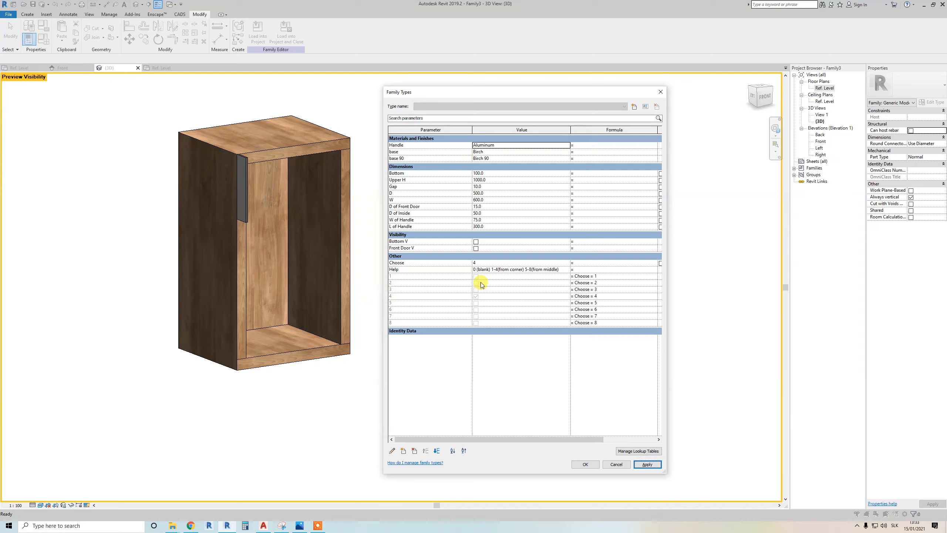
pyautogui.click(479, 262)
pyautogui.write('5')
pyautogui.click(647, 464)
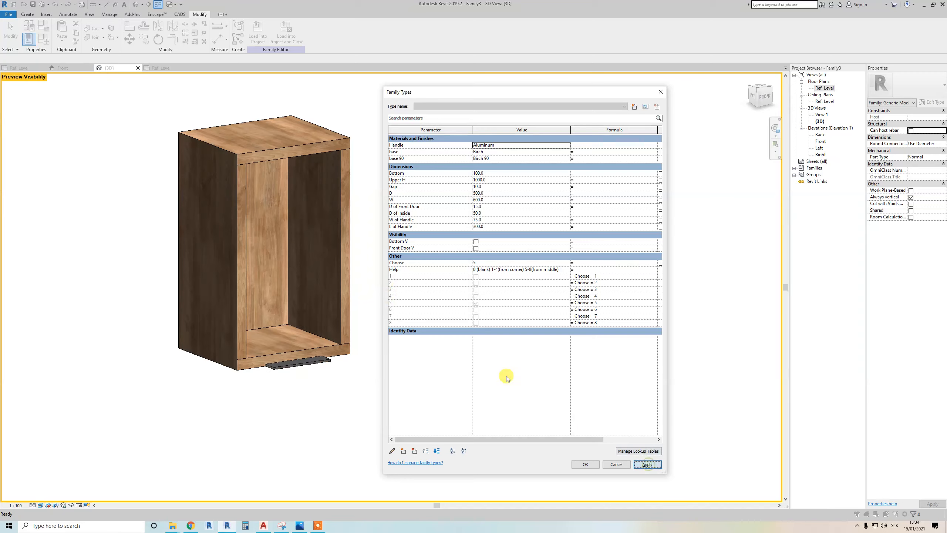
# Test the remaining middle handle positions by applying Choose values 6, 7 and 8 one after another
pyautogui.click(483, 262)
pyautogui.write('6')
pyautogui.click(648, 464)
pyautogui.click(477, 263)
pyautogui.write('7')
pyautogui.click(647, 463)
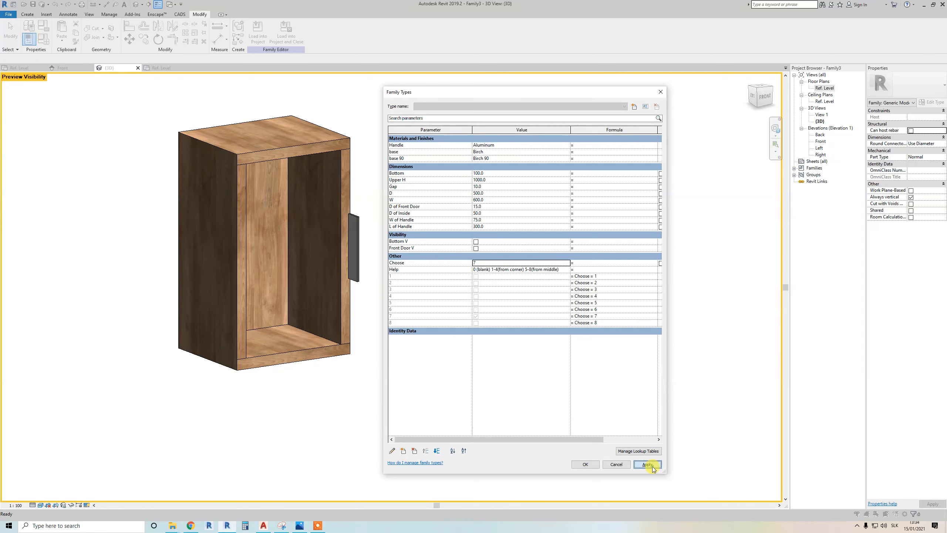
pyautogui.click(479, 262)
pyautogui.write('8')
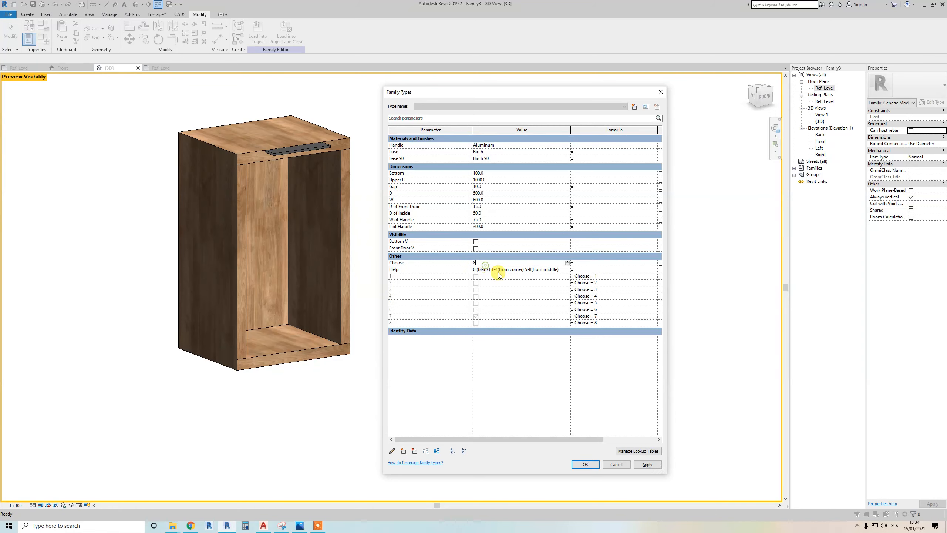
pyautogui.click(647, 464)
# Remove the handle by applying Choose 0, and show the front door by turning on Front Door V
pyautogui.click(481, 263)
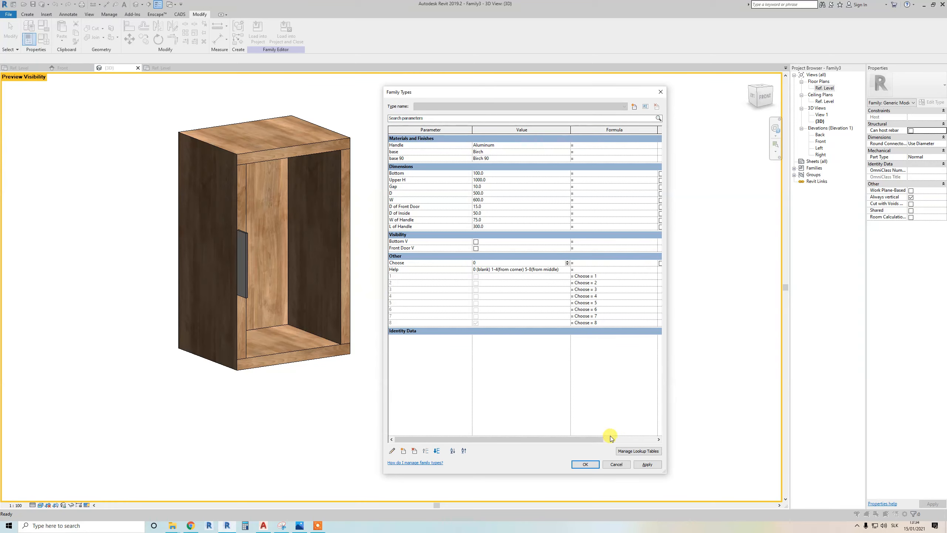
pyautogui.click(647, 464)
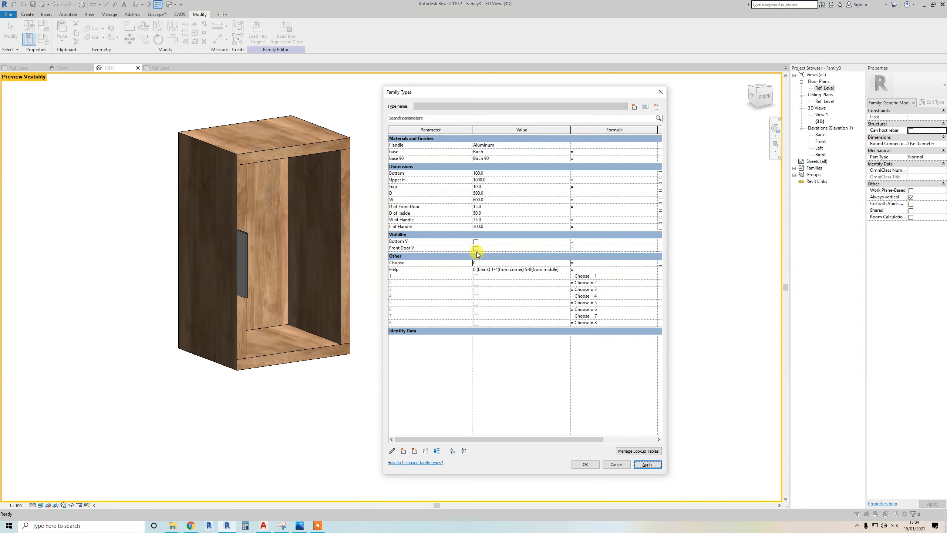
pyautogui.click(476, 248)
pyautogui.click(647, 464)
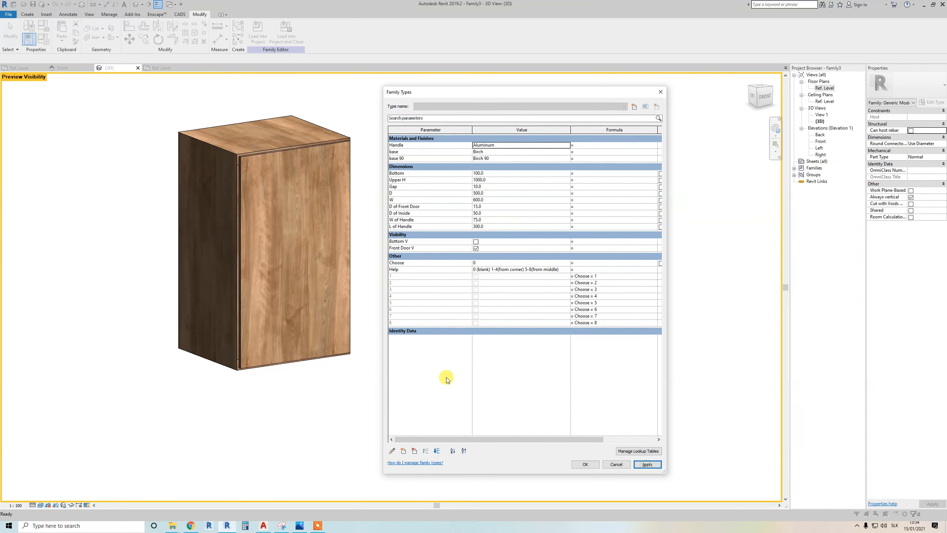
# Set Choose to 8 and apply it to place a handle on the cabinet's front door
pyautogui.click(479, 263)
pyautogui.write('8')
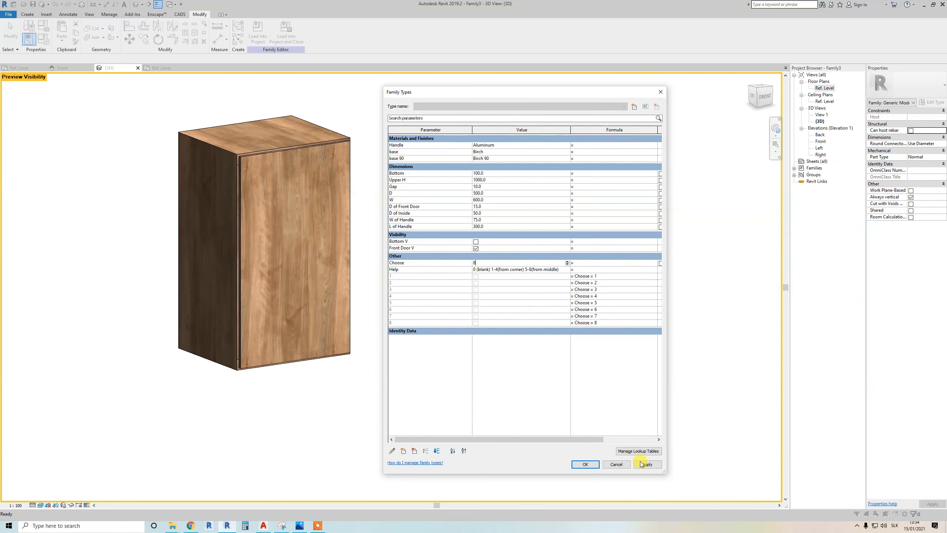
pyautogui.click(641, 464)
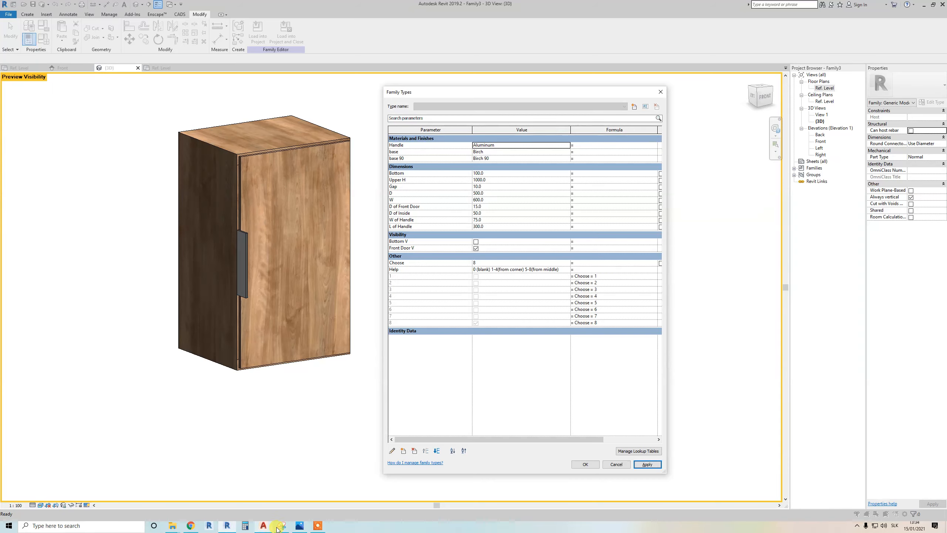
# Switch to Photos to view the two bedroom renders with built-in cabinets, and close the viewer
pyautogui.click(299, 526)
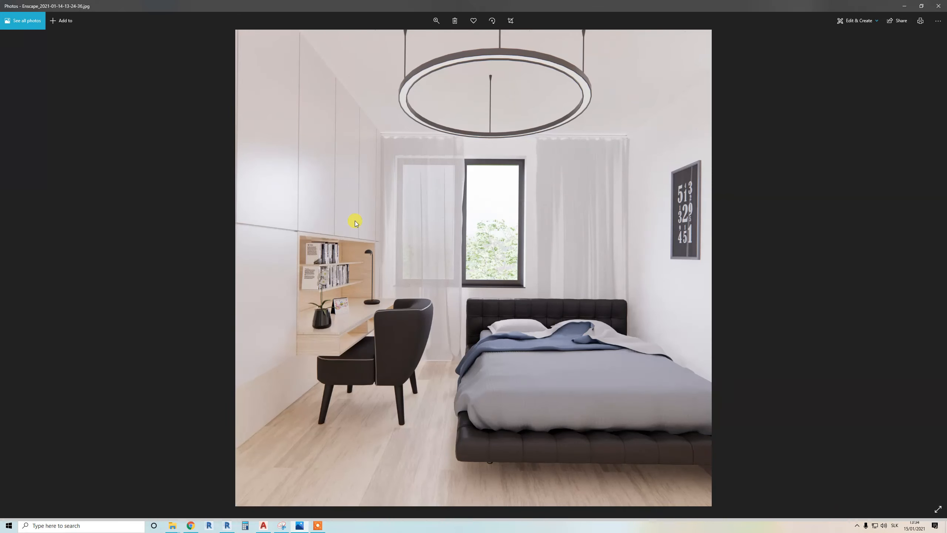
pyautogui.press('Right')
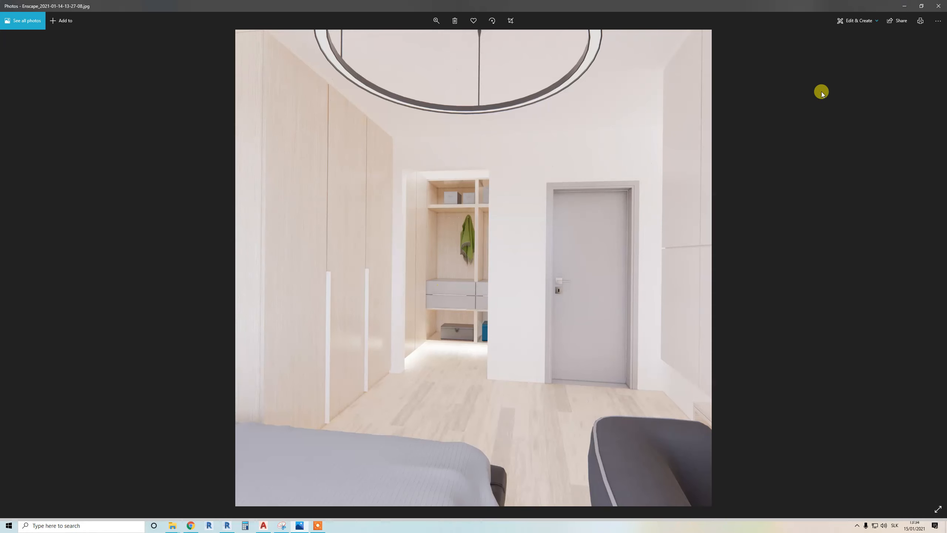
pyautogui.click(938, 6)
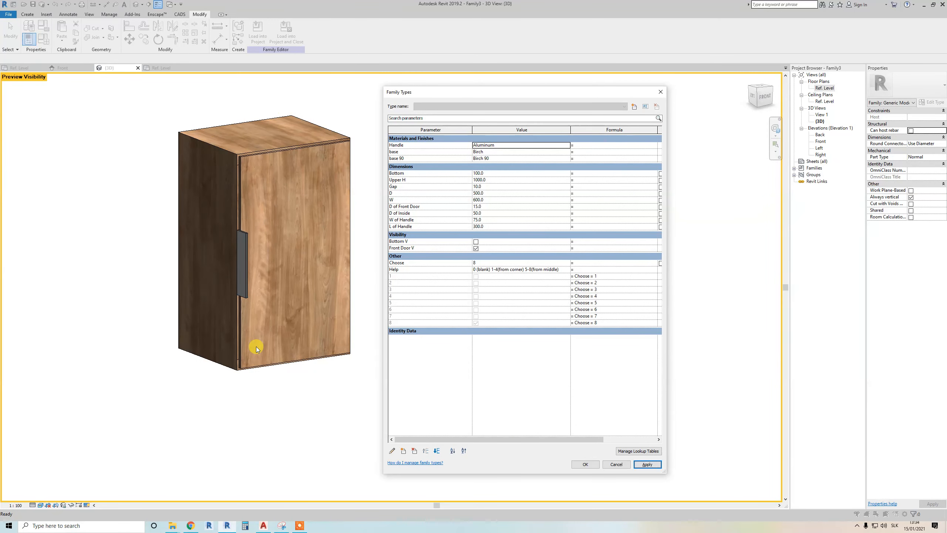